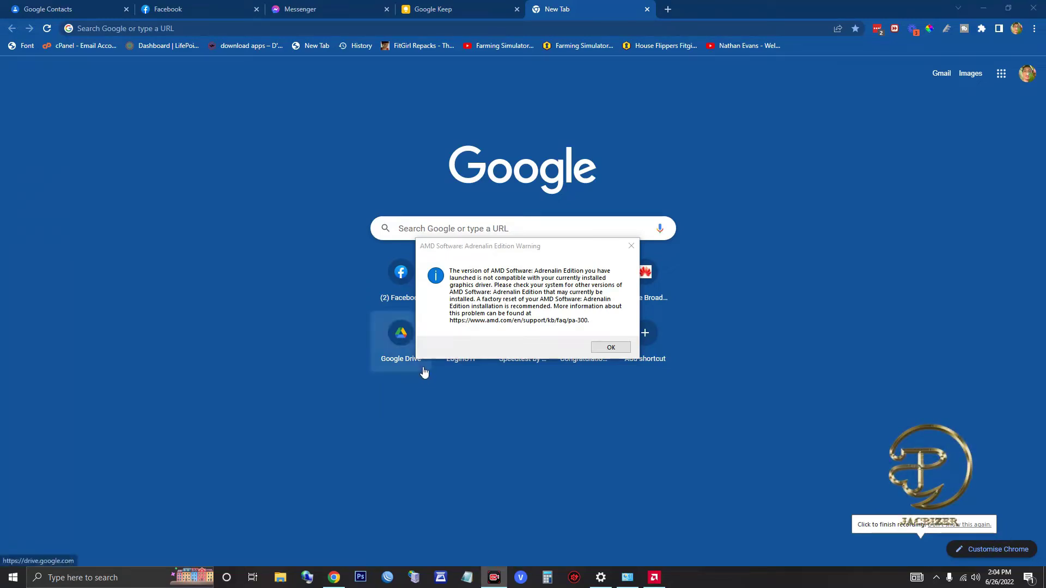
- Drag the AMD Adrenalin warning dialog up and slightly left, over the Google search box
left_click_drag(562, 250, 556, 200)
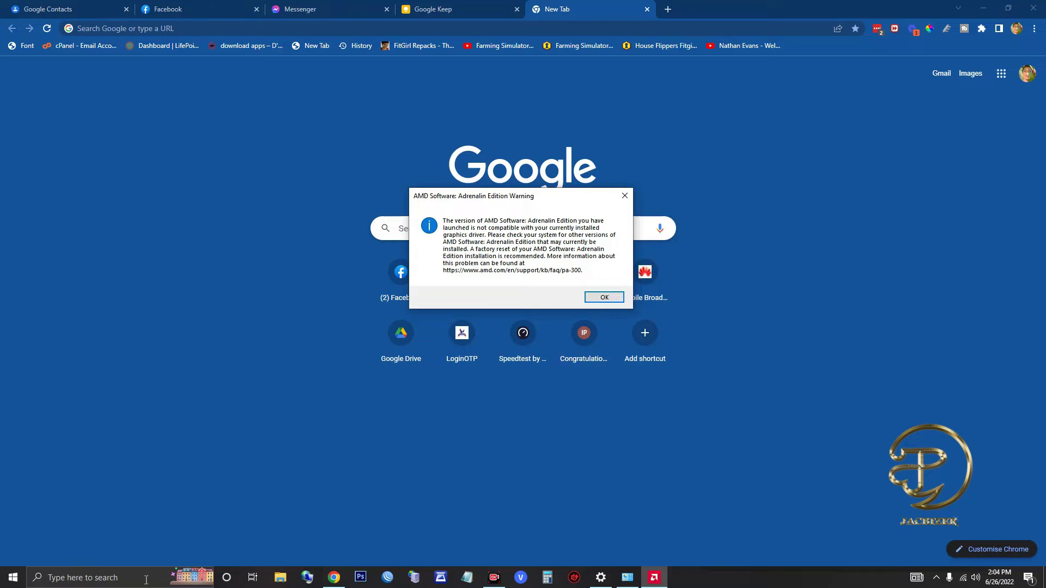
left_click(113, 583)
- Find AMD Display driver 30.0.13014.8 (6/21/2022) in Windows Update driver history, then minimize Settings
type("windo")
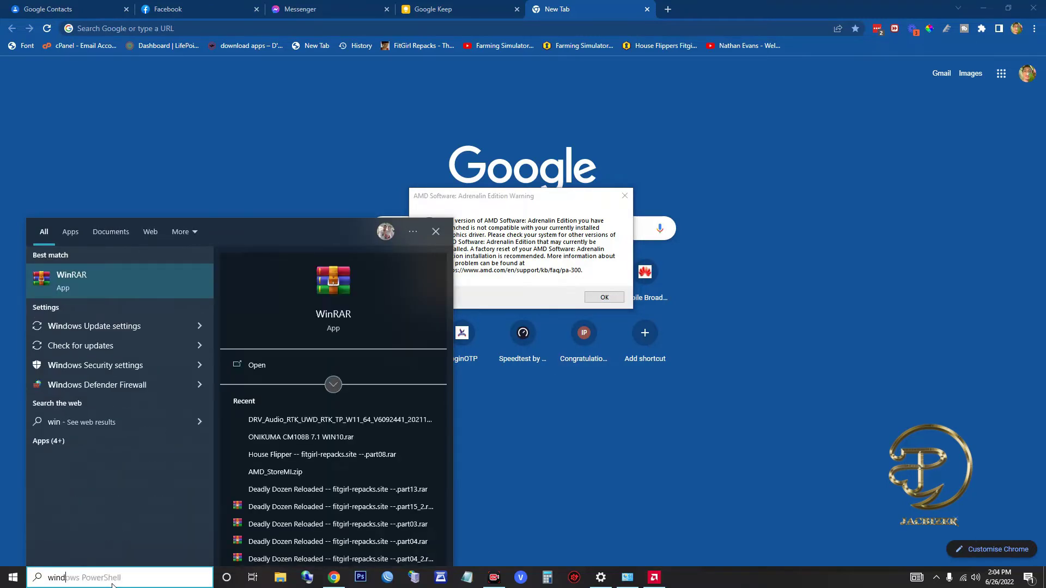
key("Down")
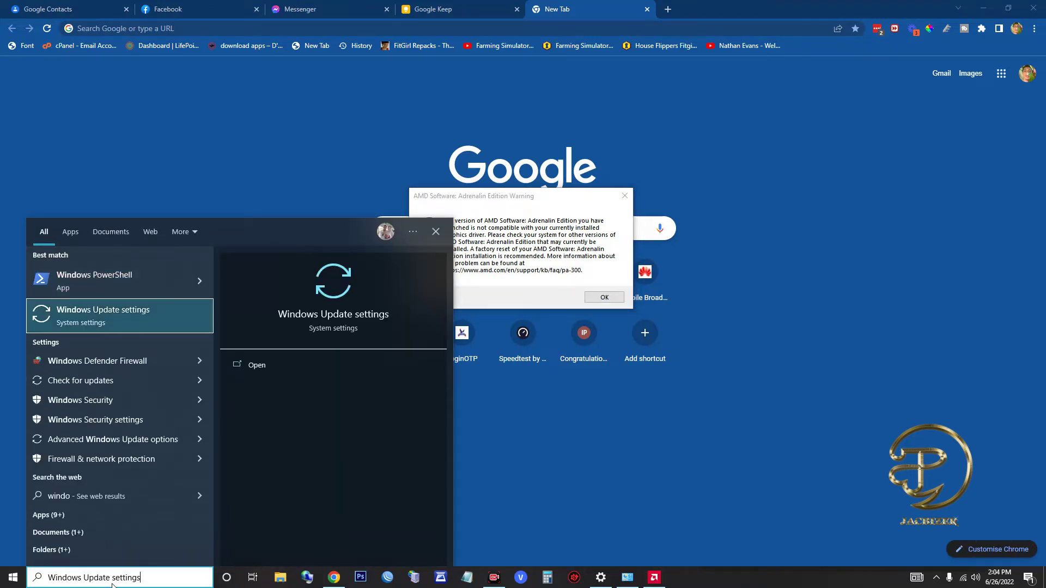
key("Return")
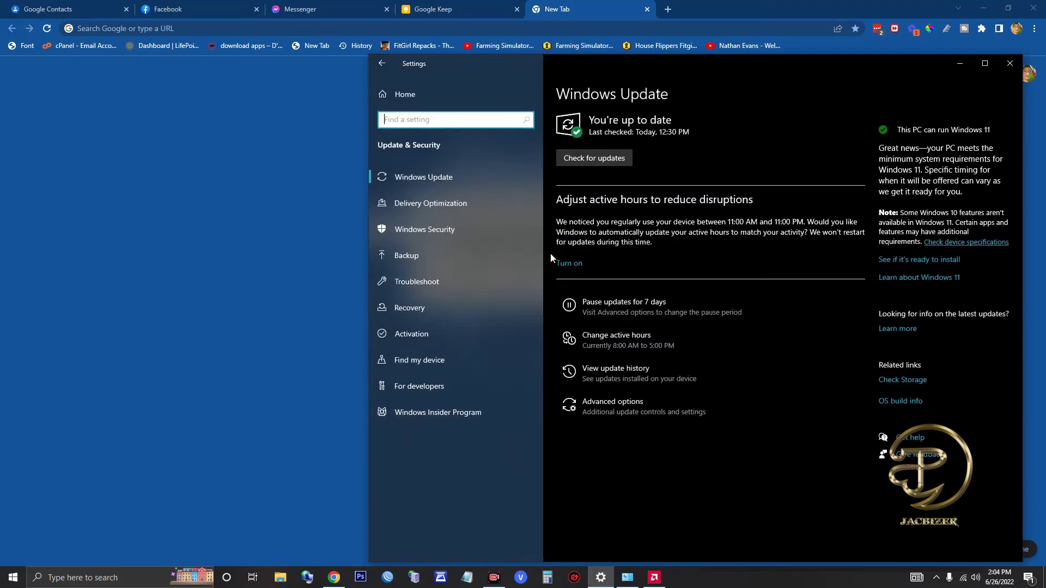
left_click(623, 375)
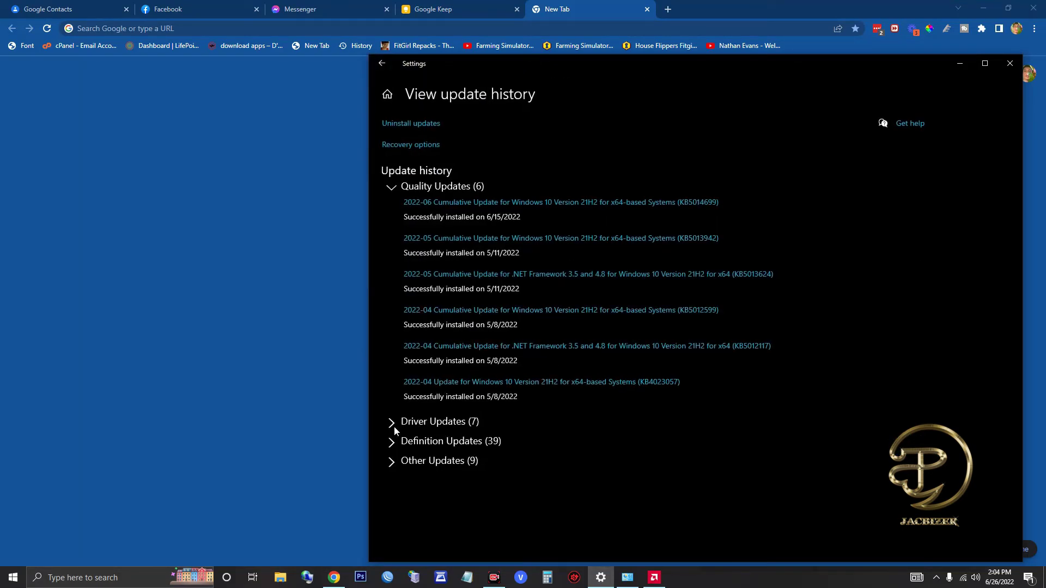
left_click(391, 424)
scroll(577, 251, "down", 3)
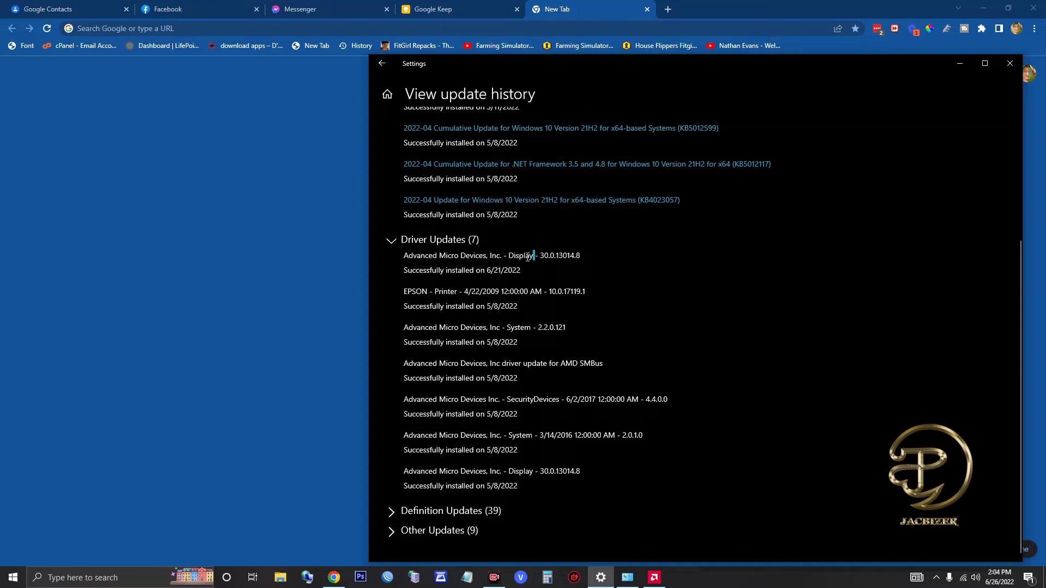
left_click_drag(533, 256, 401, 257)
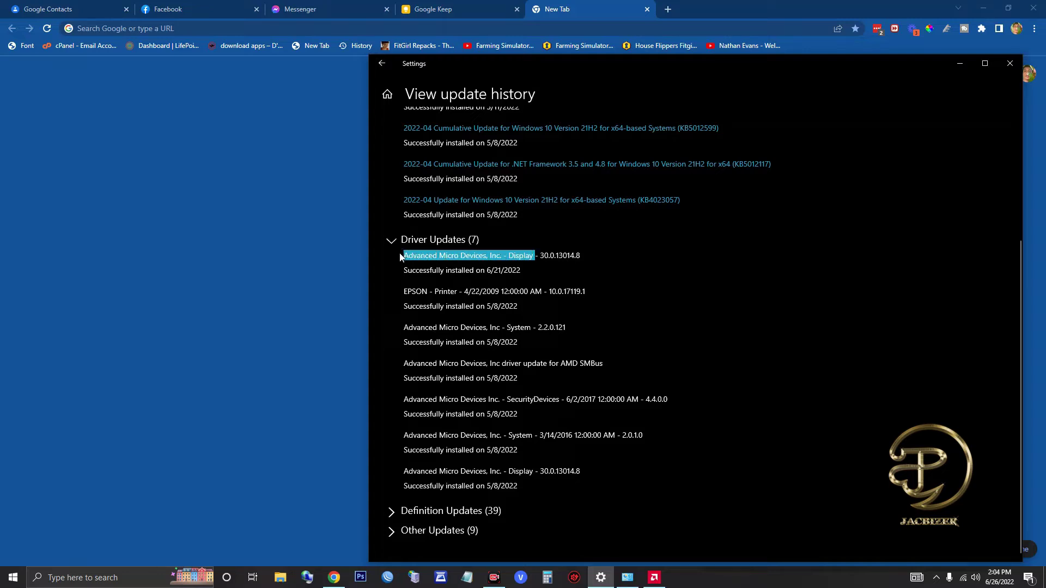
left_click(967, 67)
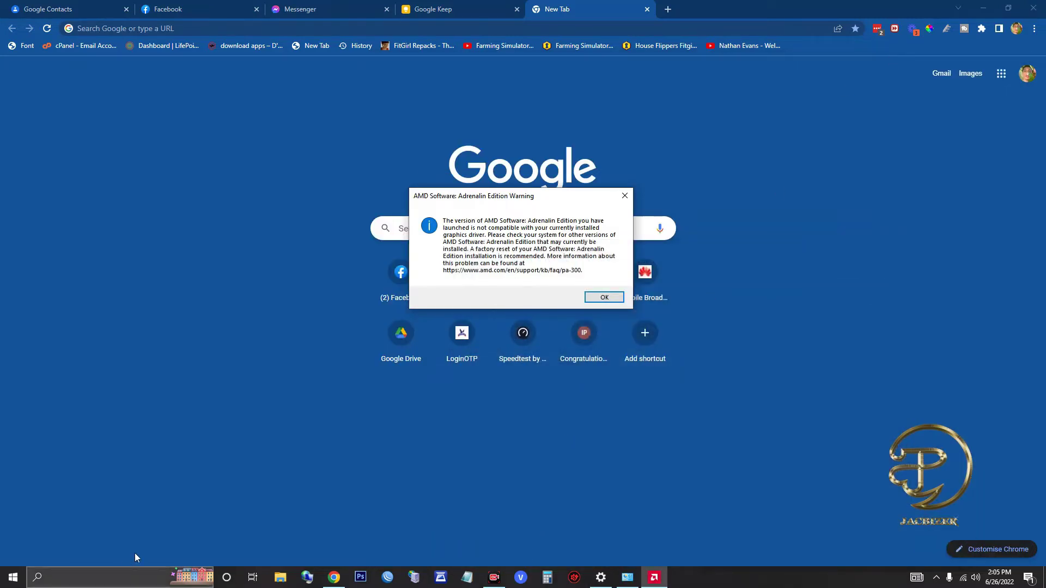
- Open Device Manager, expand Display adapters, select AMD Radeon(TM) Graphics and centre the window
left_click(81, 577)
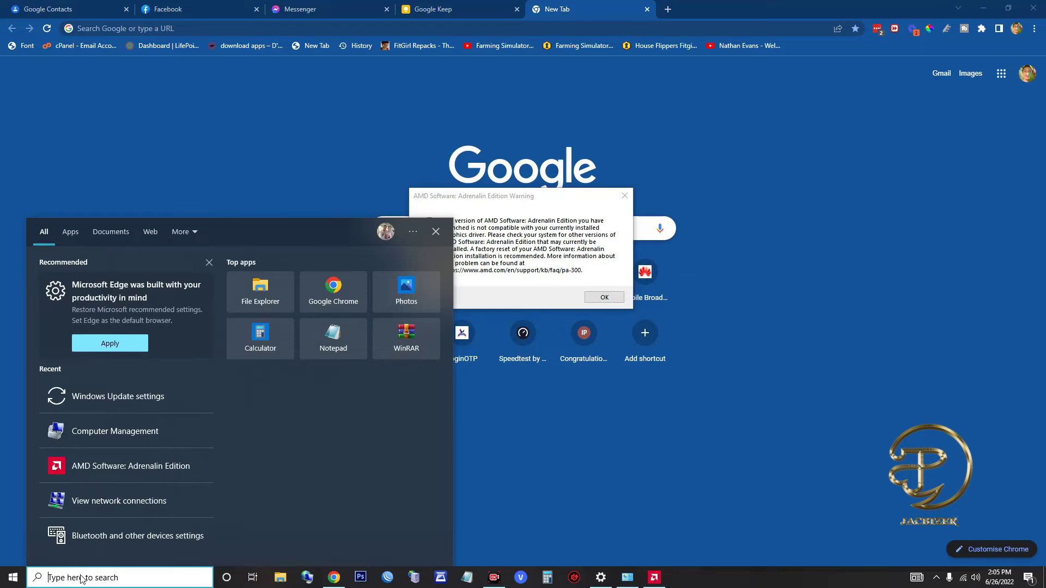
type("de")
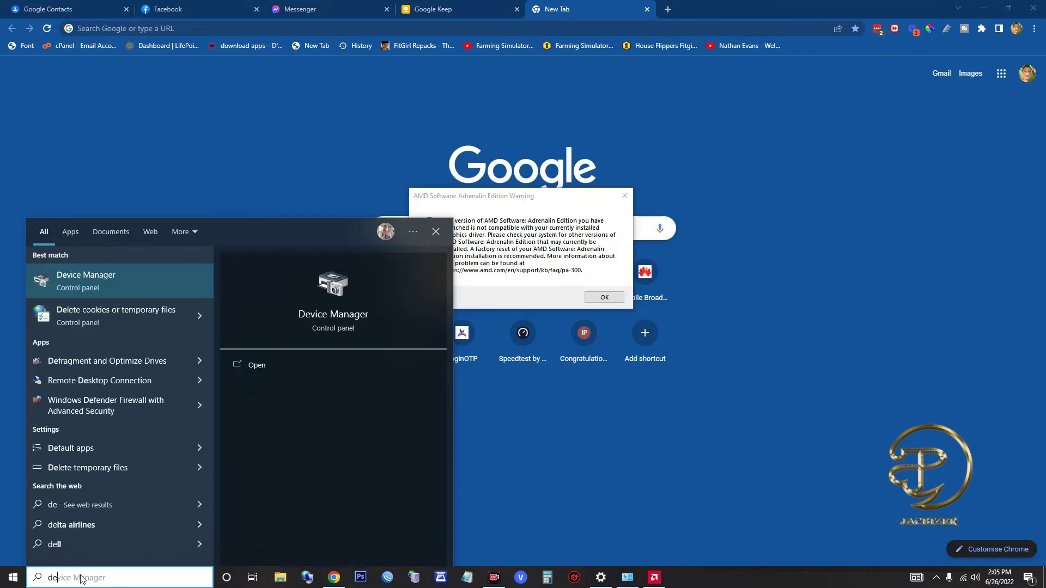
key("Return")
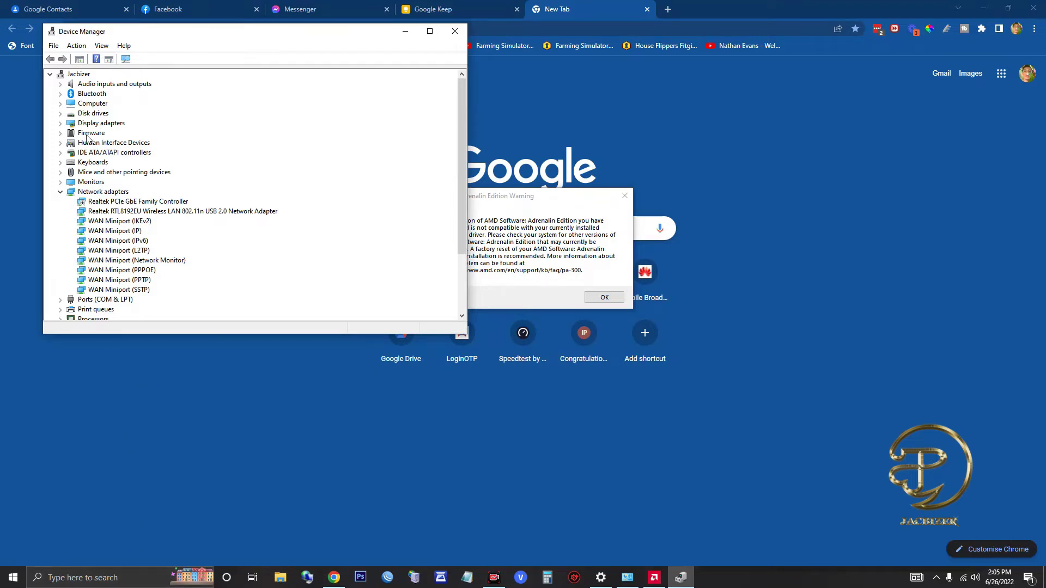
left_click(60, 124)
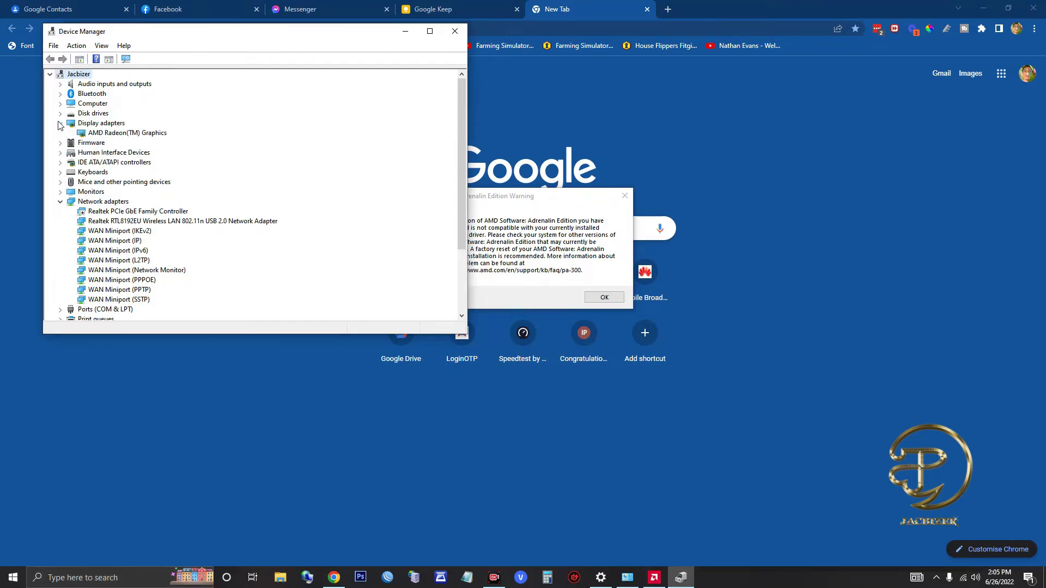
left_click(123, 132)
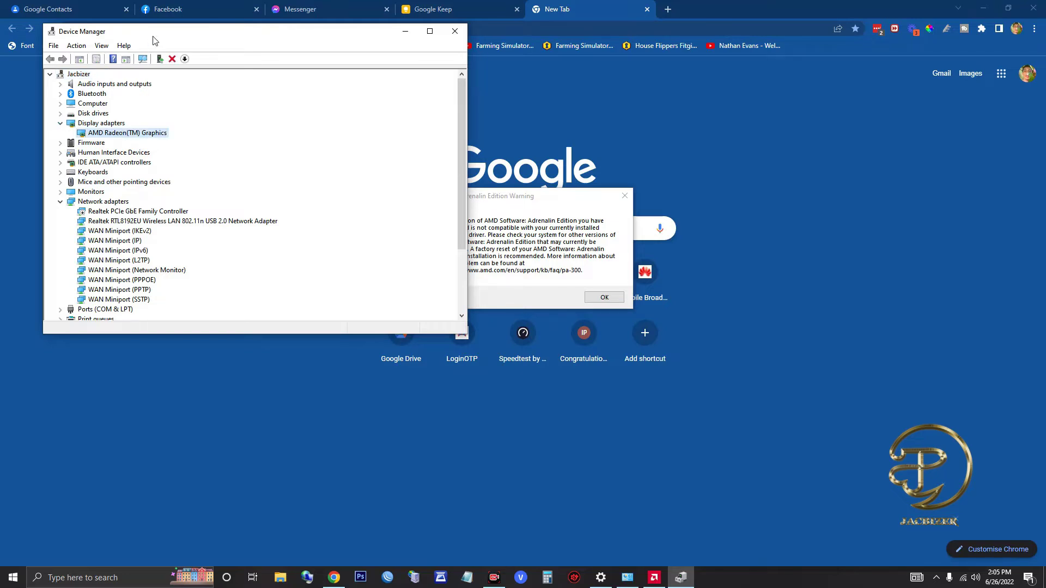
left_click_drag(154, 39, 521, 148)
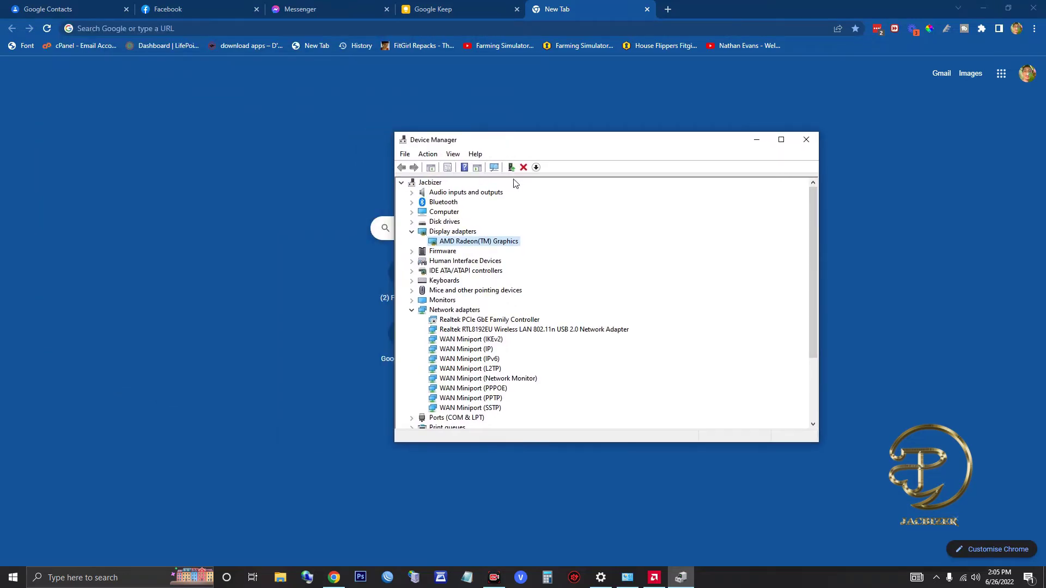
- Open the AMD Radeon(TM) Graphics properties to its Driver tab, showing version 30.0.21017.1000
right_click(490, 242)
left_click(476, 242)
right_click(482, 243)
left_click(472, 243)
double_click(472, 243)
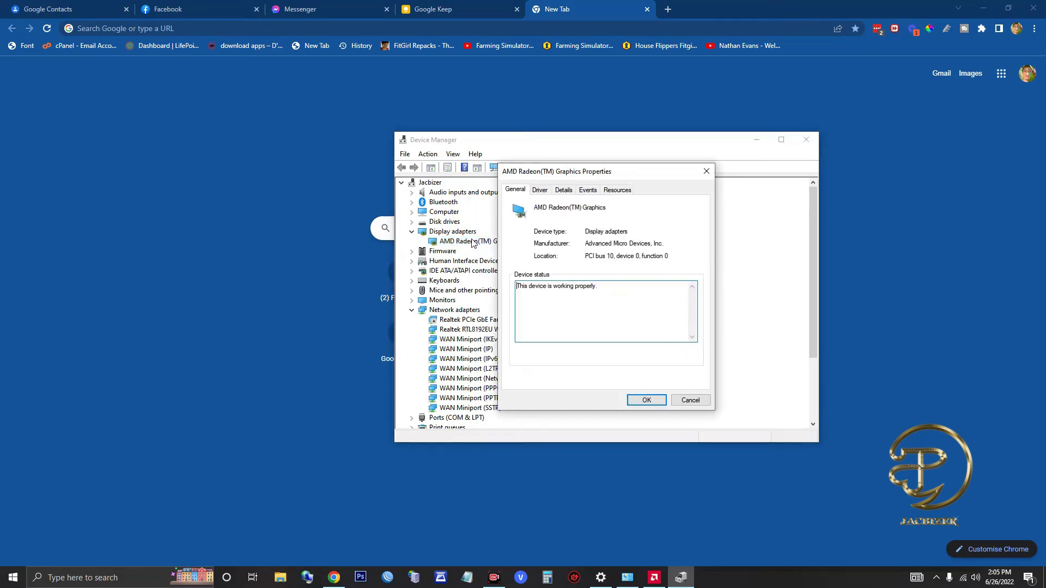
left_click(538, 192)
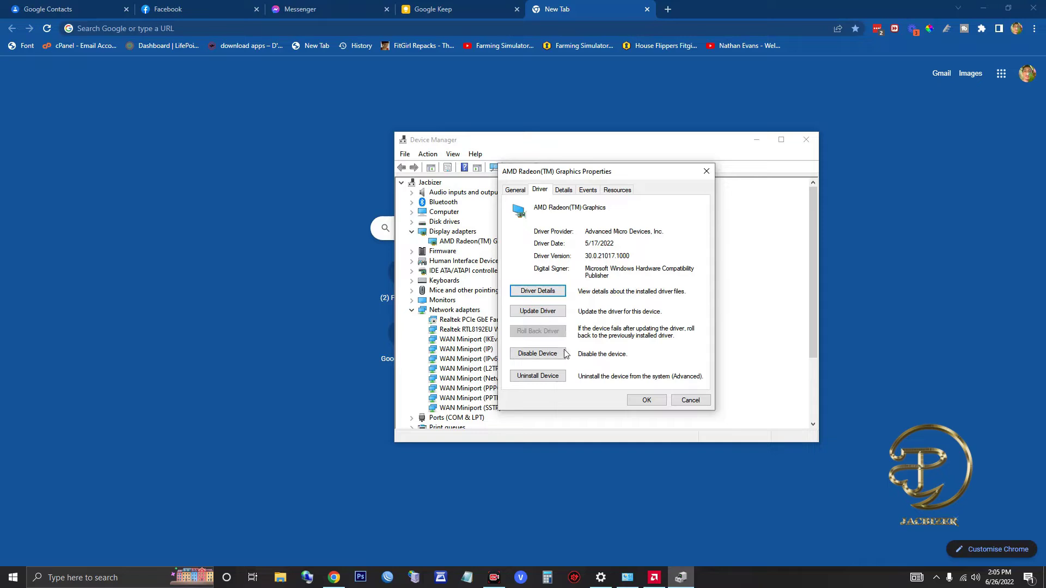
- Close the adapter properties, launch Adrenalin from the tray, skip to Home, then minimize it
left_click(646, 400)
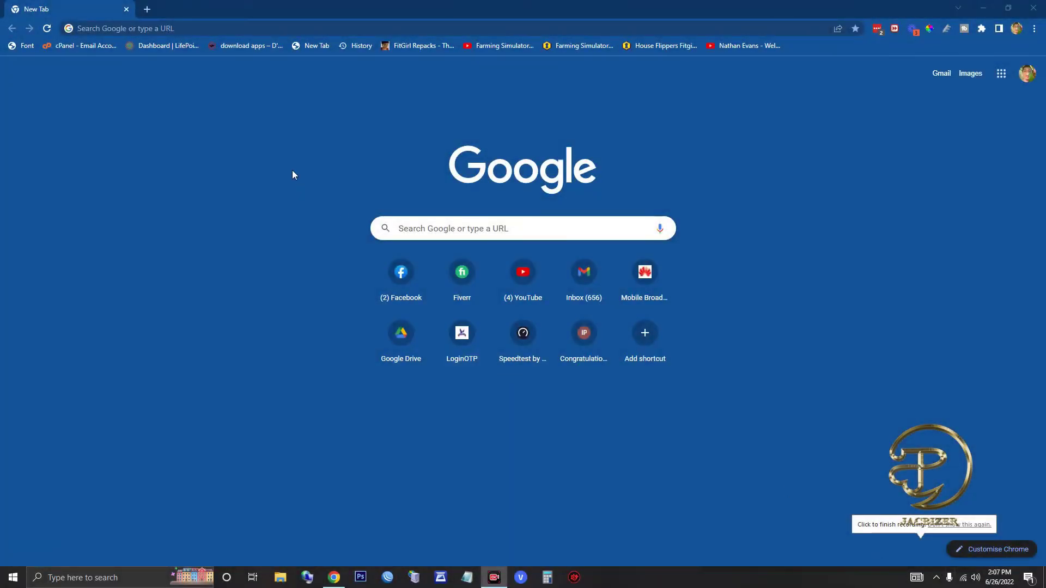
left_click(938, 580)
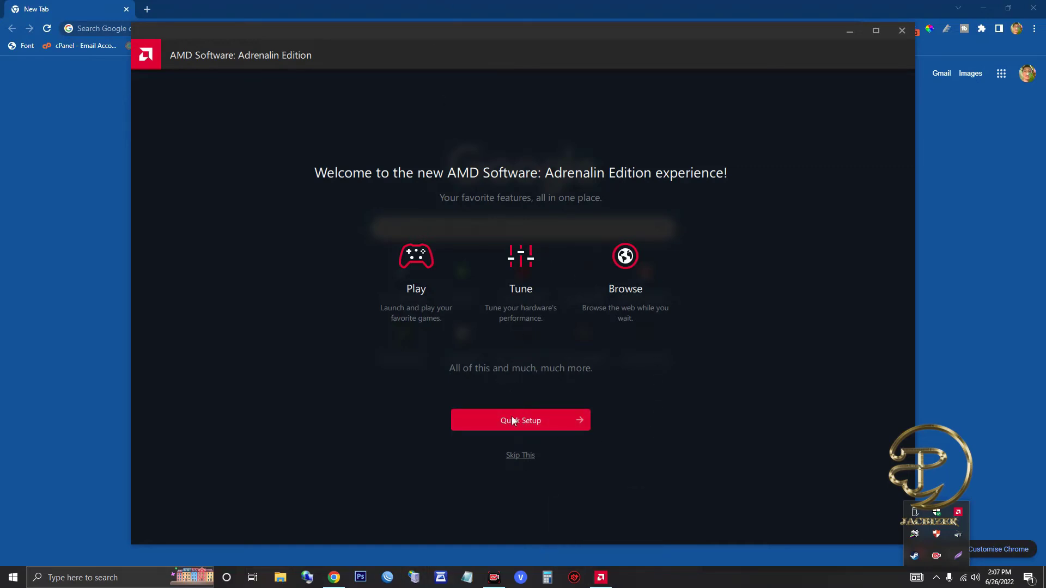
left_click(525, 456)
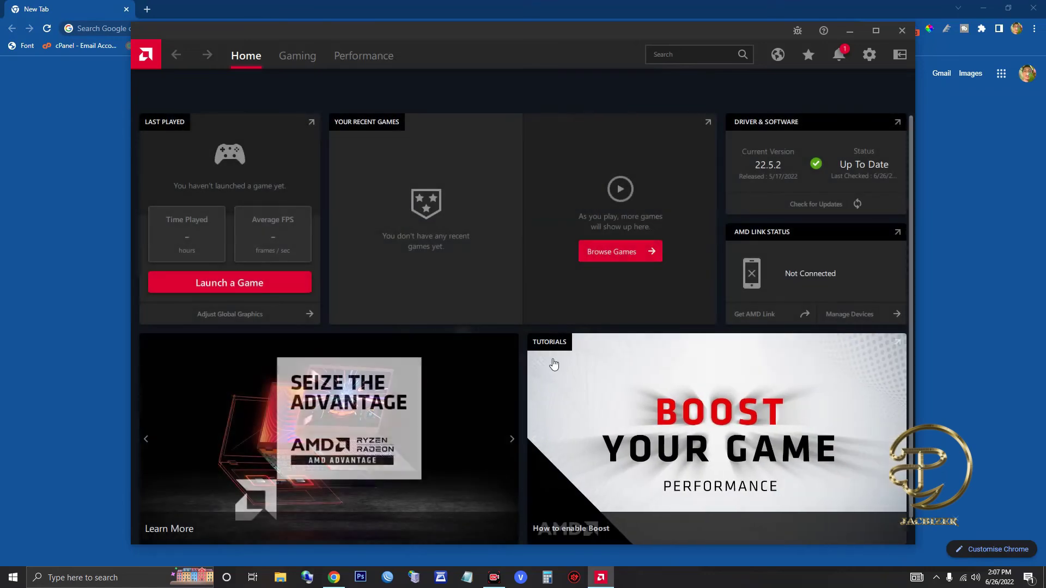
left_click(850, 32)
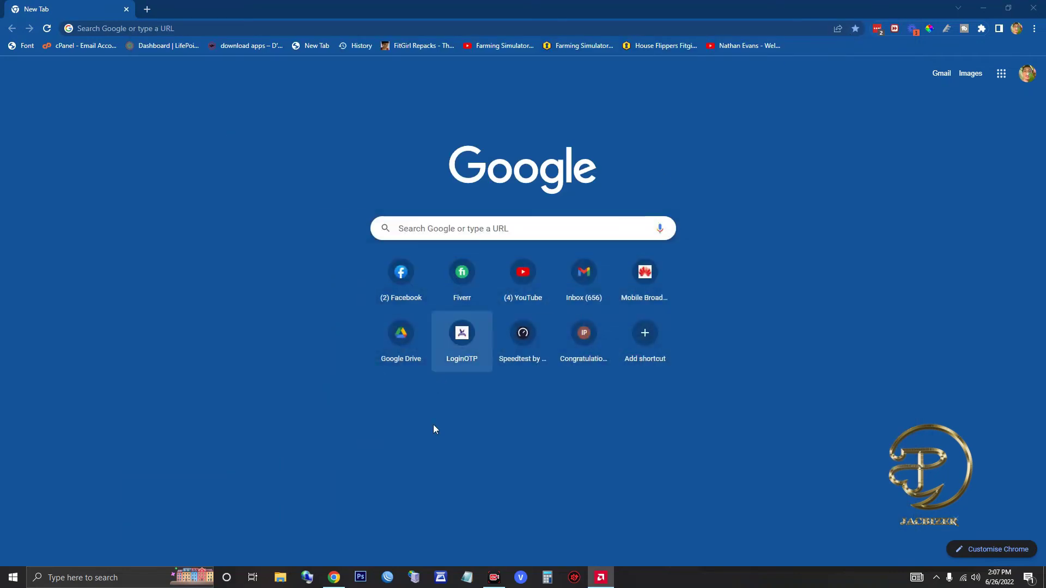
- Search 'win' and open the Windows Update settings page
left_click(110, 578)
type("win")
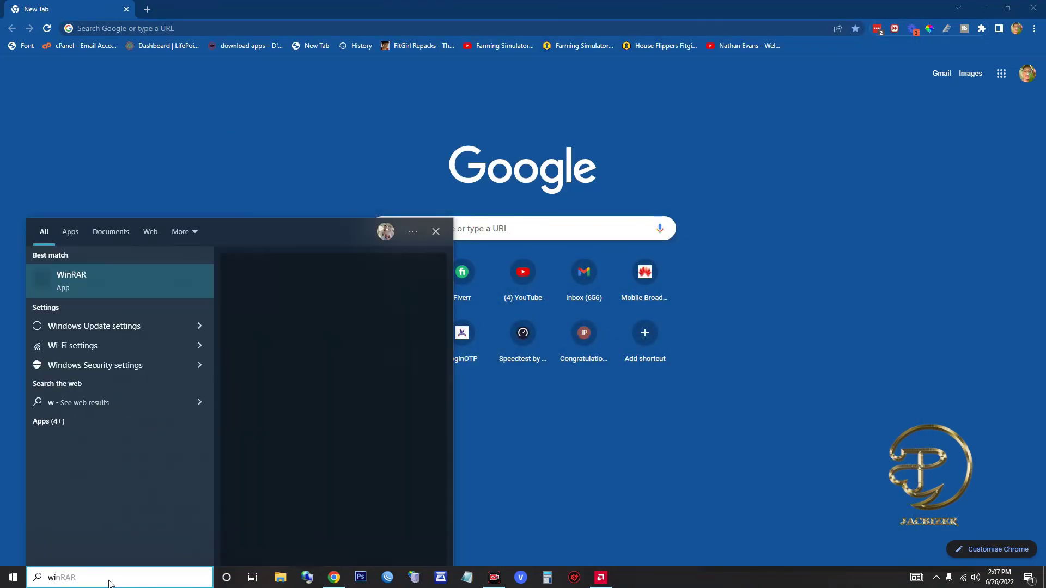
left_click(94, 326)
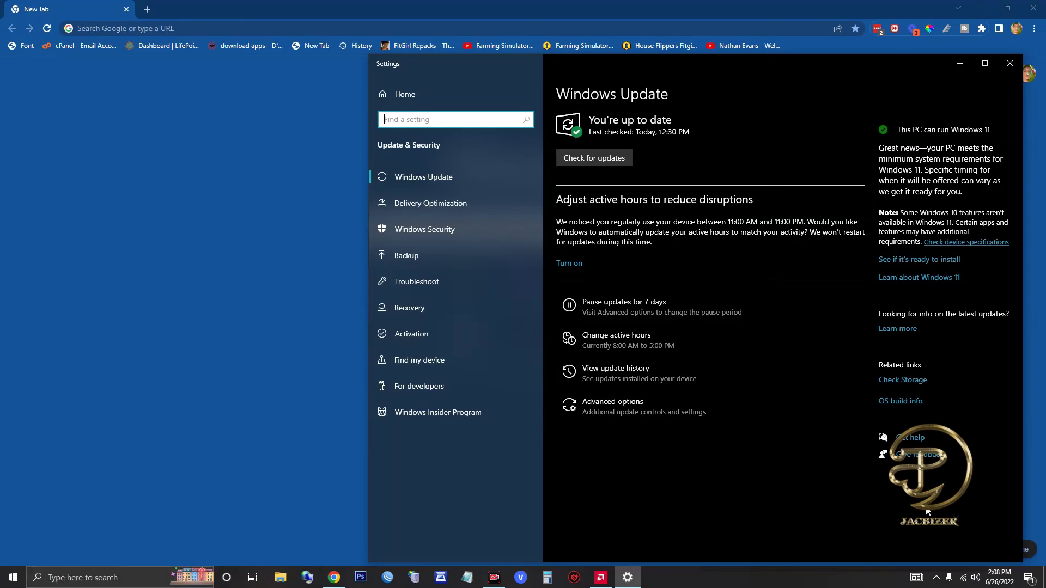
- Restore the AMD Software window from the taskbar, then minimize it again
left_click(600, 577)
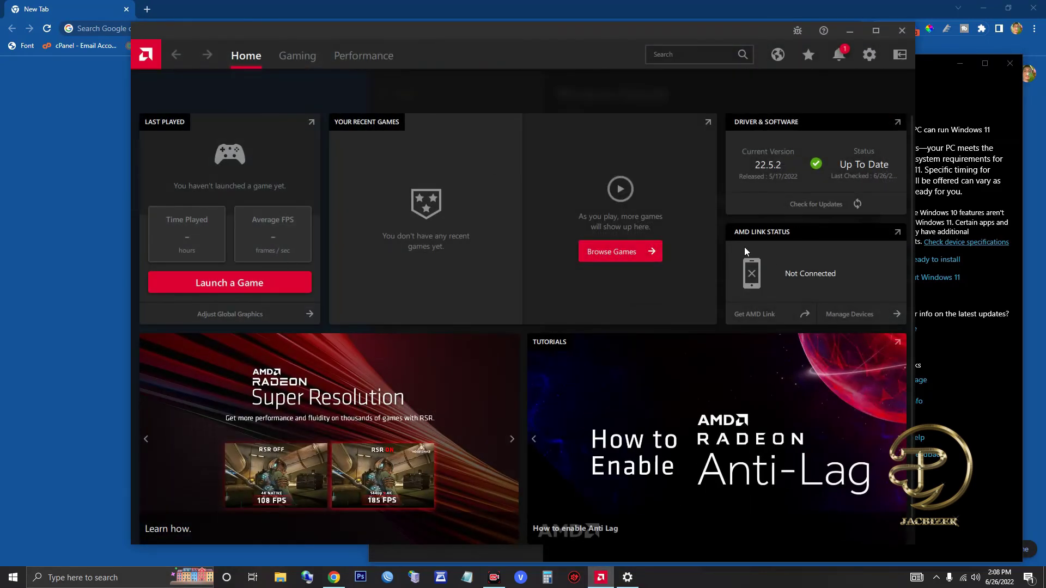
left_click(851, 31)
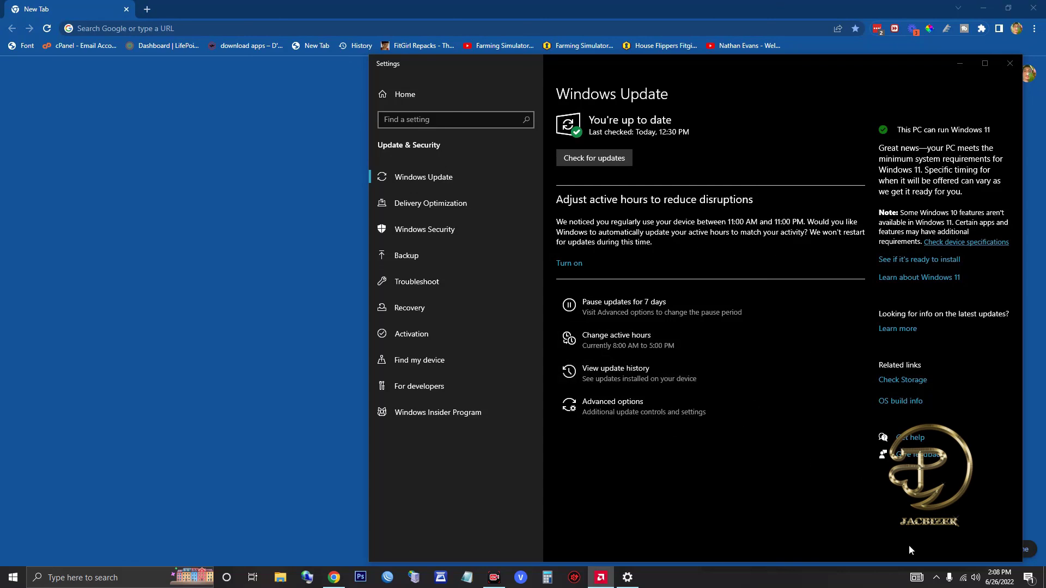
mouse_move(611, 583)
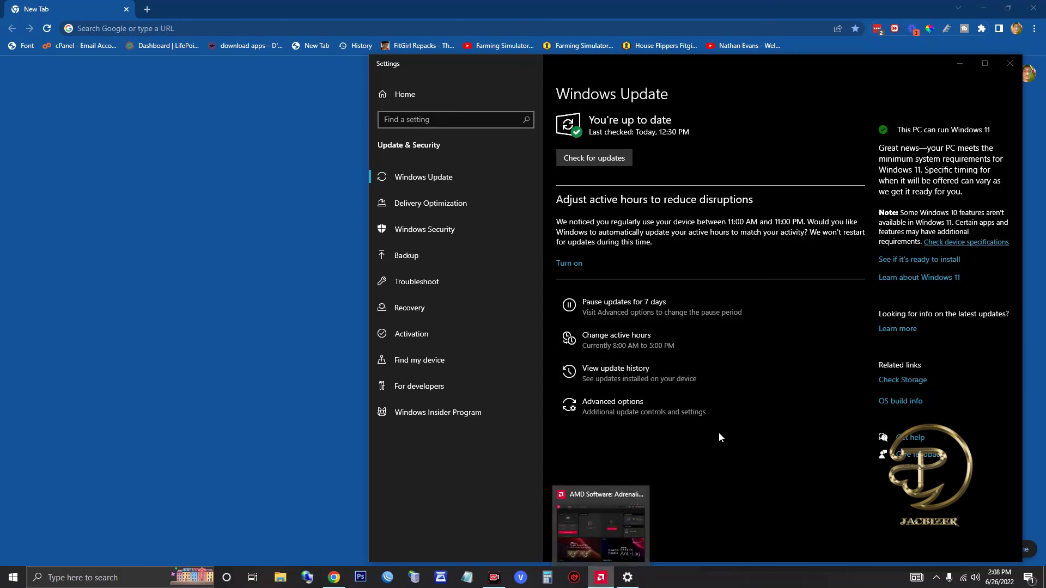